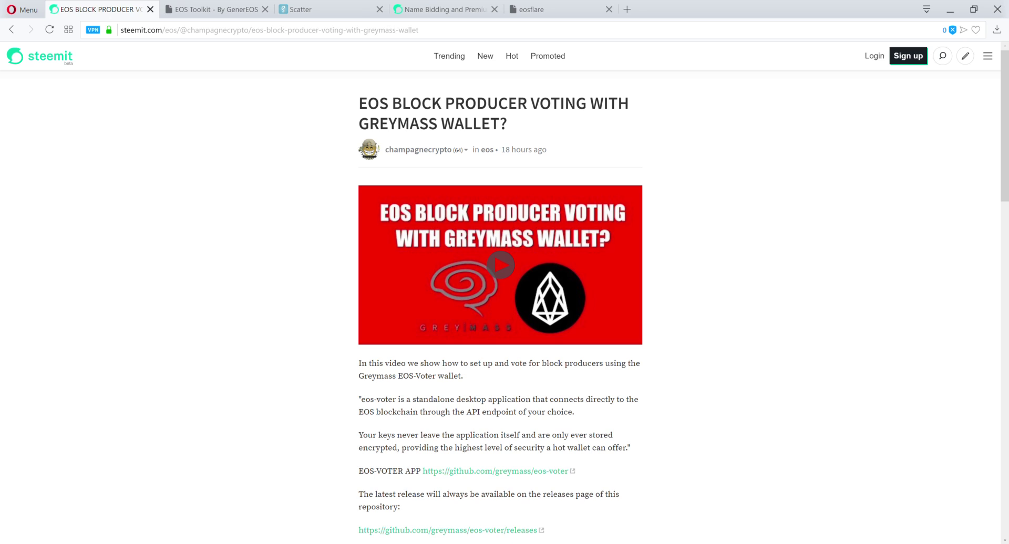
- Reload the EOS Toolkit tools page, and check the Scatter site's extension download options before returning to the toolkit
key(ctrl+Tab)
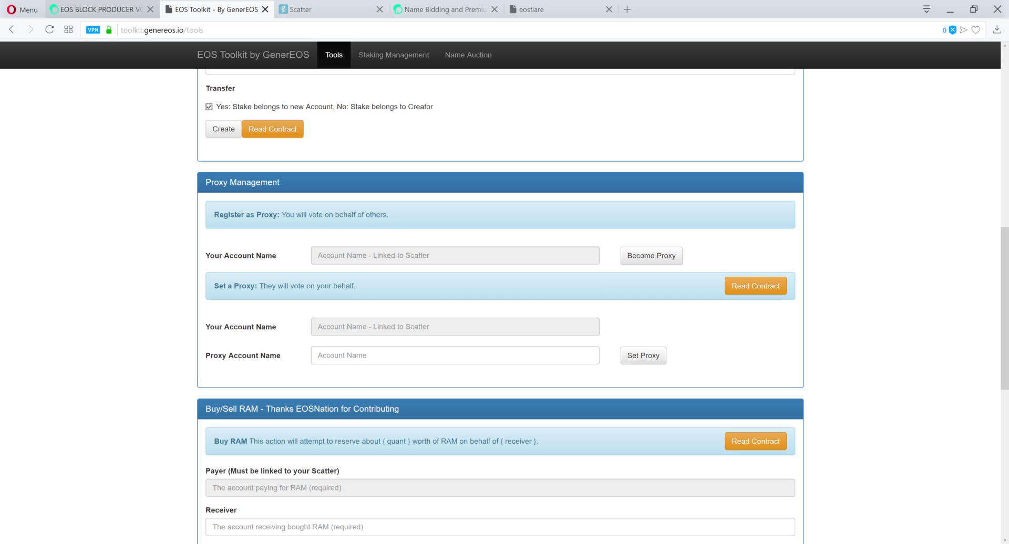
scroll(500, 305, up, 10)
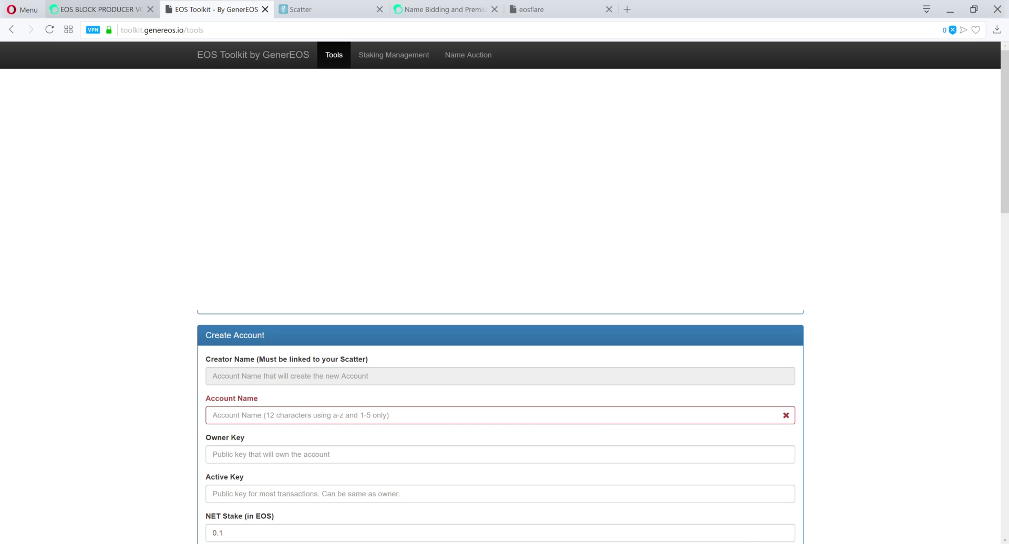
click(50, 29)
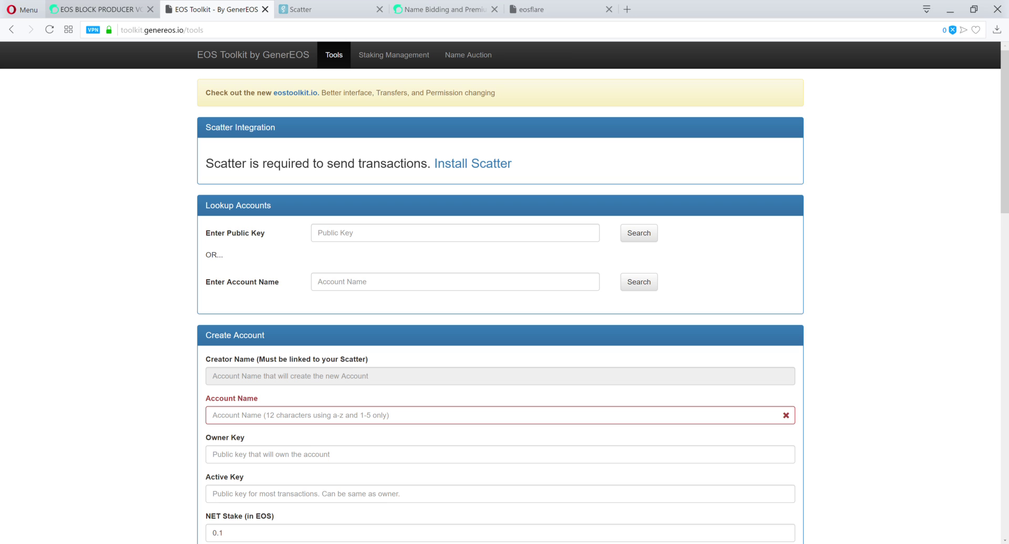
key(ctrl+Tab)
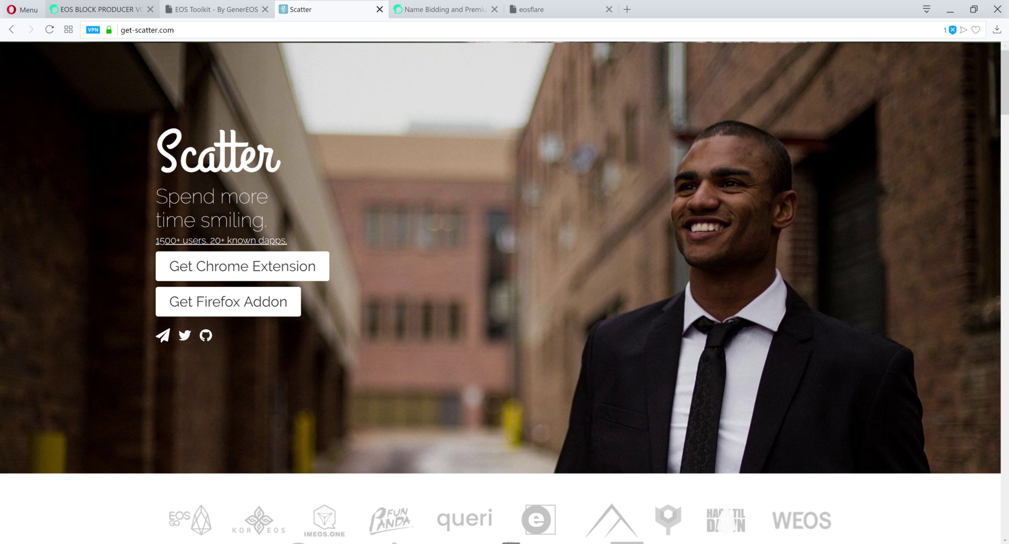
key(ctrl+shift+Tab)
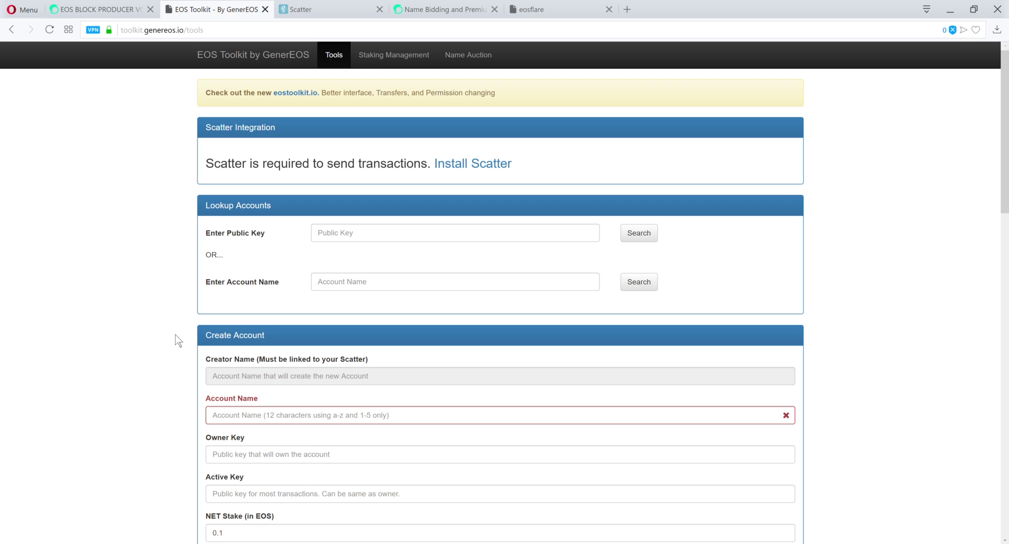
- Try champagne as the account name in the Create Account form and clear it
click(251, 420)
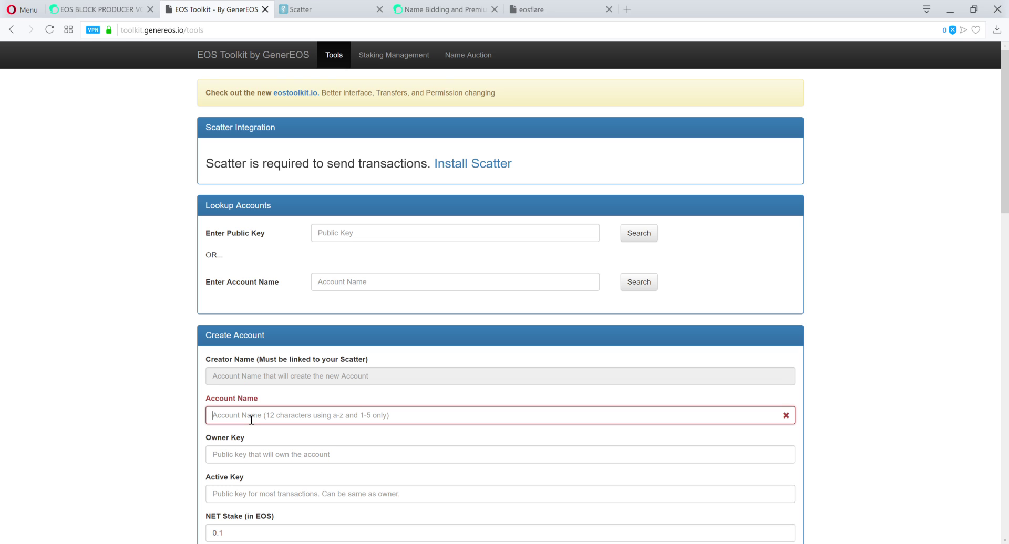
text(champagne)
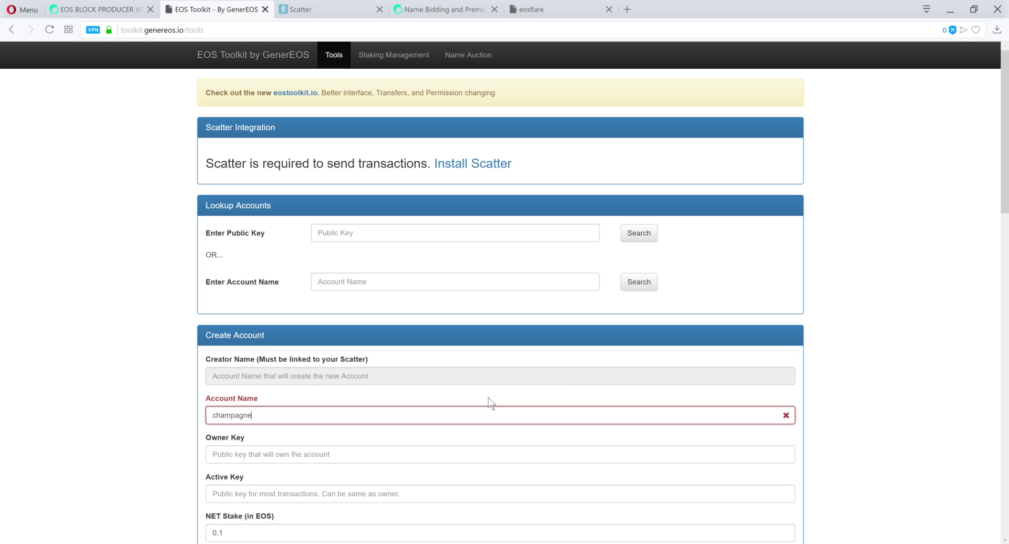
key(BackSpace)
key(BackSpace)
key(BackSpace)
key(BackSpace)
key(BackSpace)
key(BackSpace)
key(BackSpace)
key(BackSpace)
key(BackSpace)
- Enter accountname1 as the account name in the Create Account form and check the Owner Key and Active Key fields
text(ountname1)
scroll(161, 443, down, 2)
scroll(160, 443, down, 1)
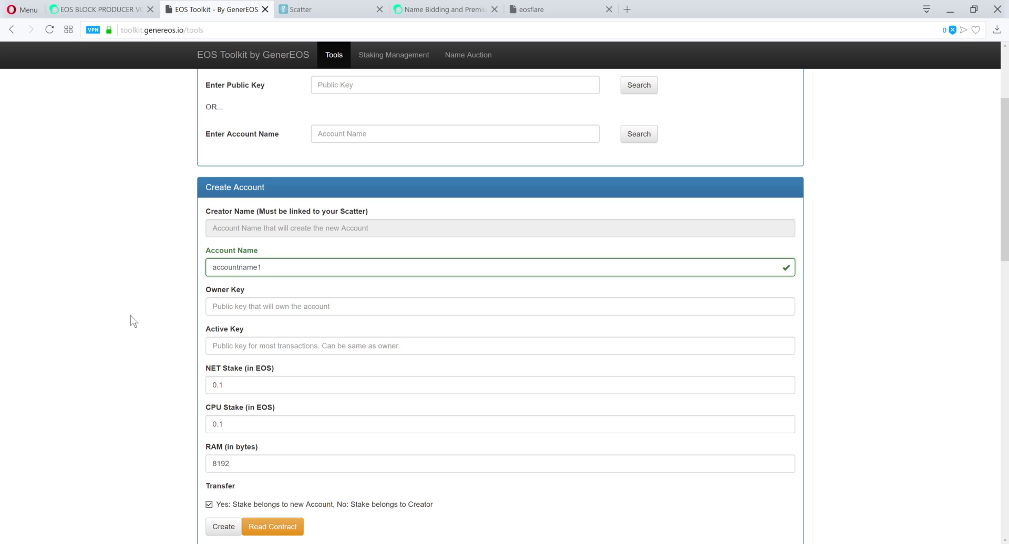
click(222, 309)
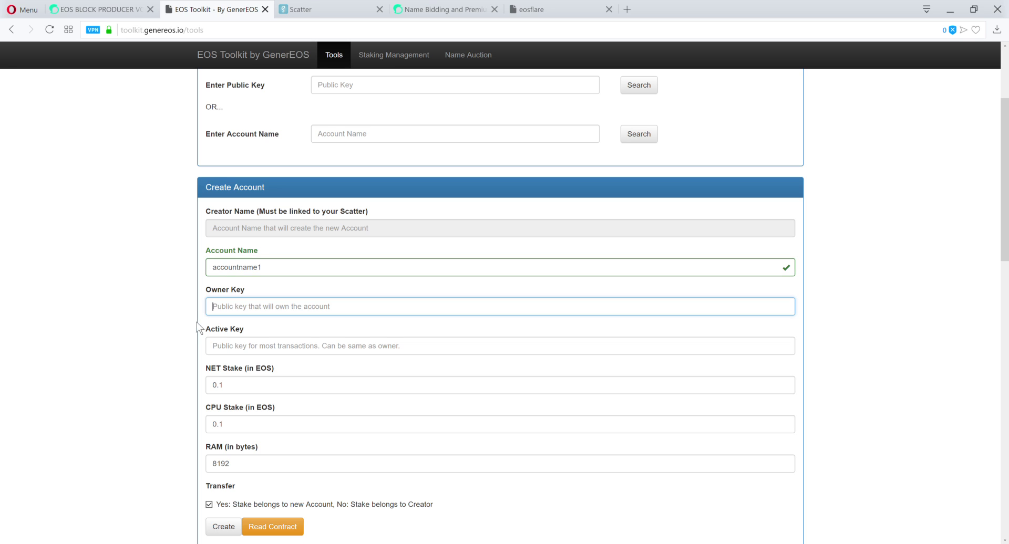
click(238, 352)
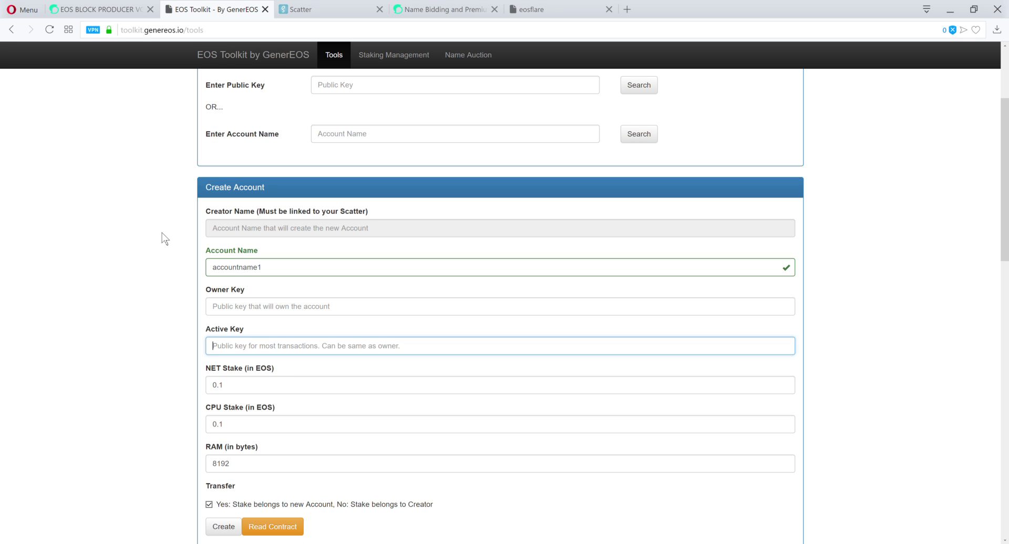
- Open the toolkit's Name Auction page and read how to get a premium name in the Name Bidding and Premium Names article
click(473, 62)
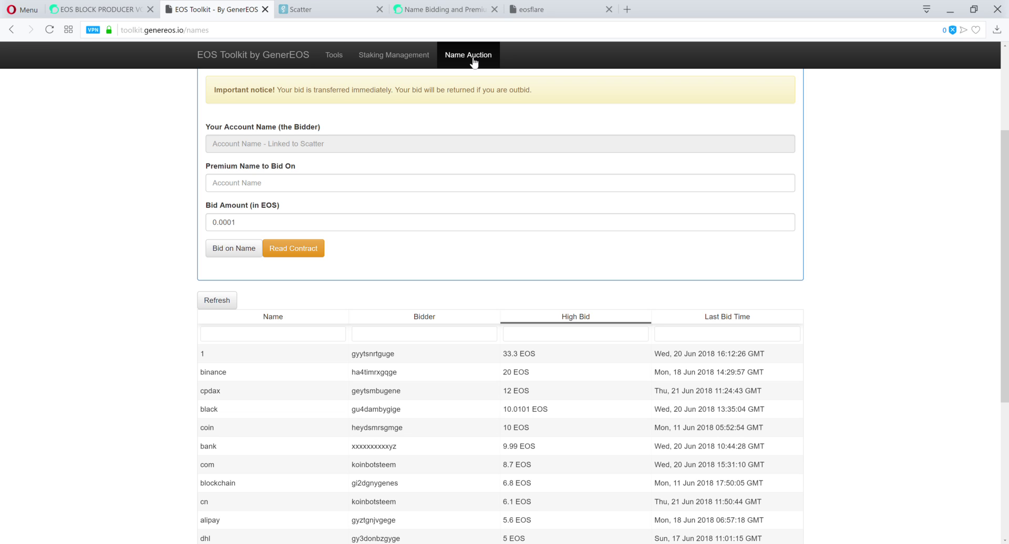
click(454, 12)
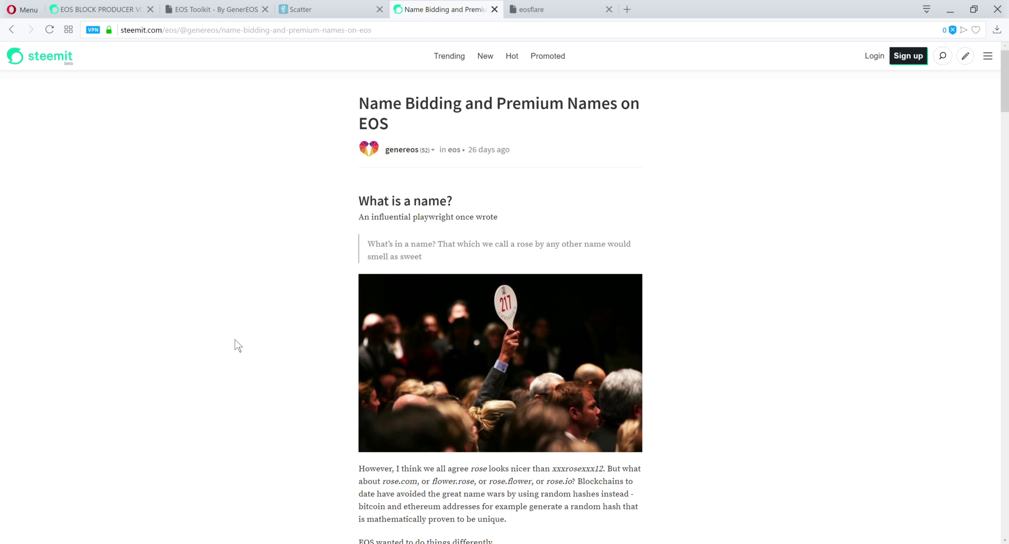
scroll(235, 346, down, 12)
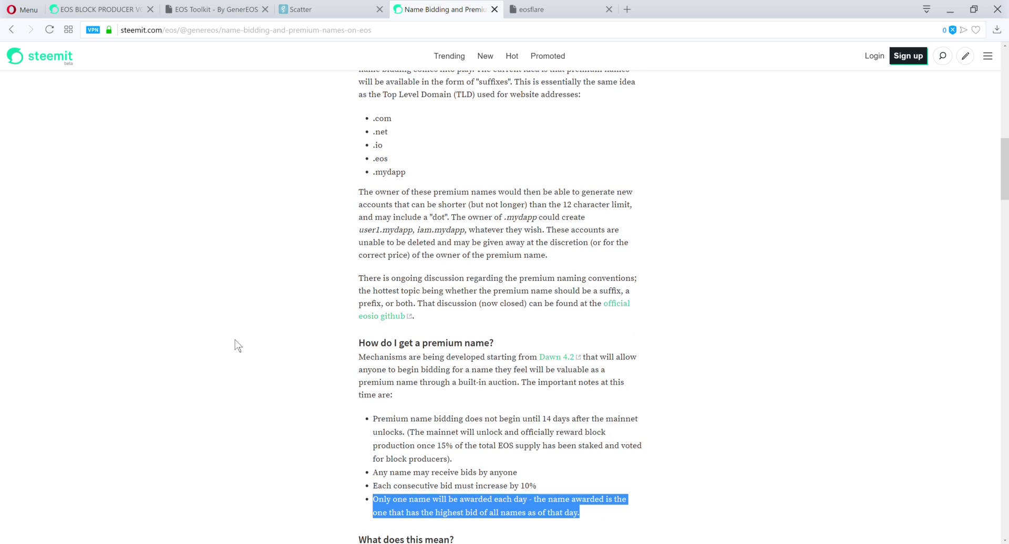
scroll(236, 345, down, 3)
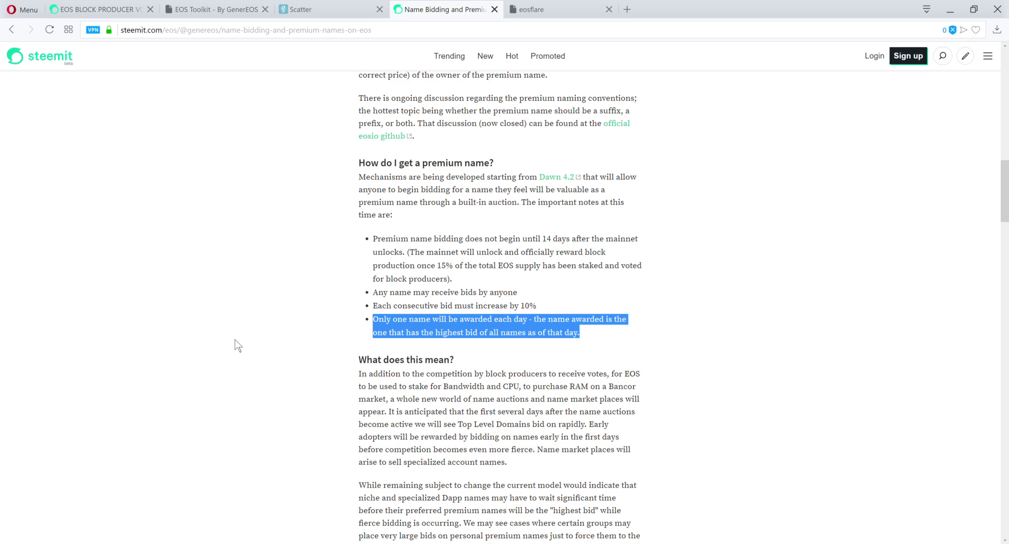
- Compare the article's bidding rules with the bid form and high-bid list on the Name Auction page
key(ctrl+Tab)
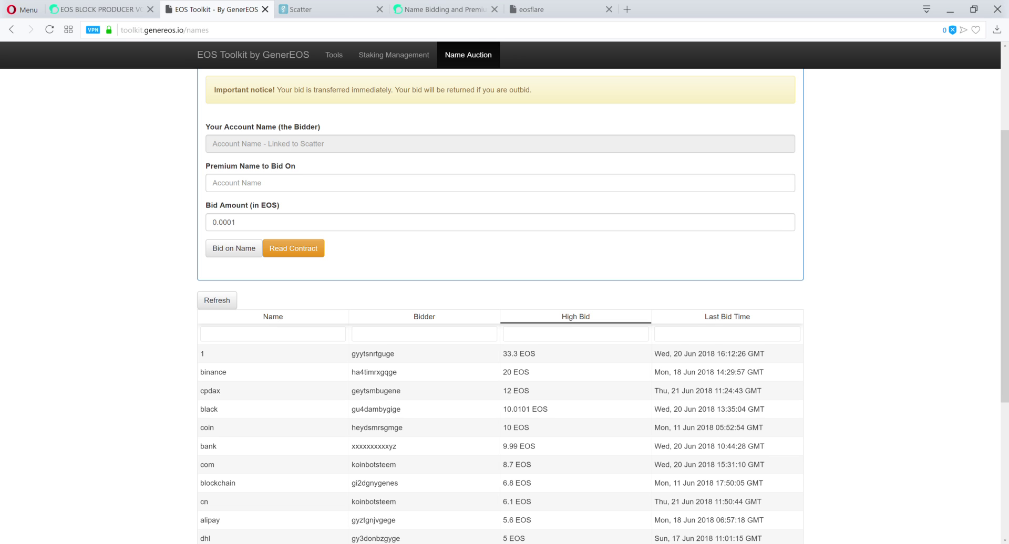
key(ctrl+Tab)
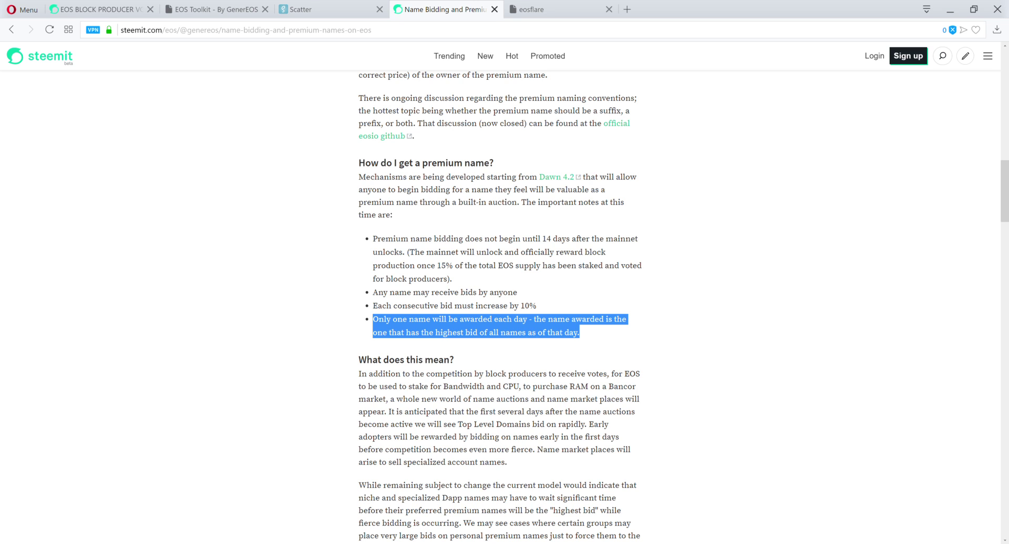
key(ctrl+Tab)
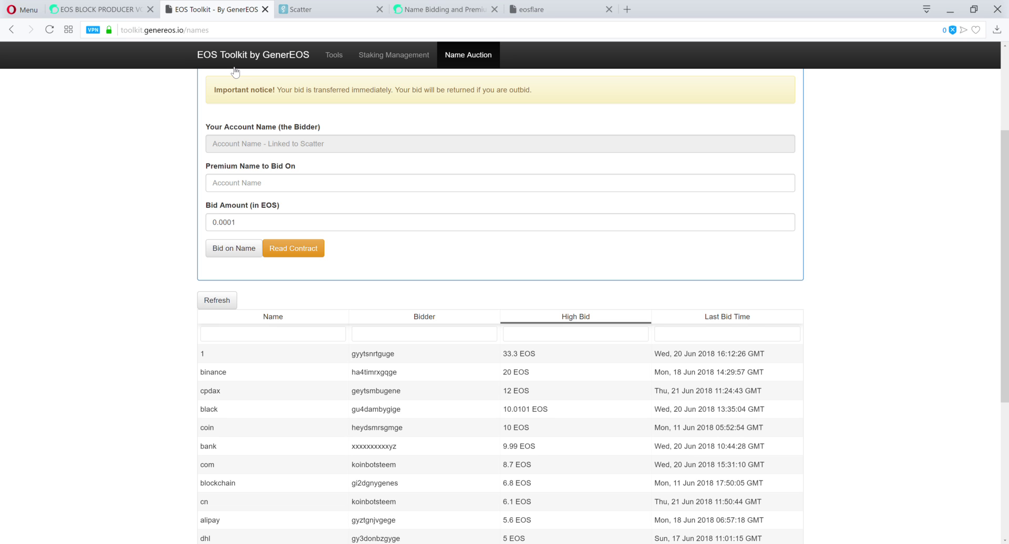
scroll(221, 181, up, 2)
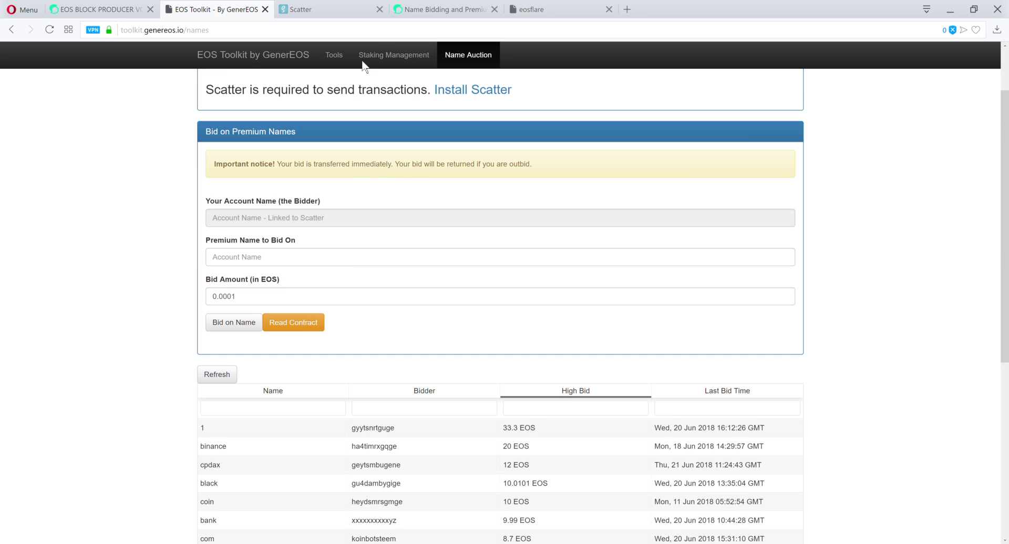
scroll(265, 197, down, 6)
scroll(265, 197, up, 6)
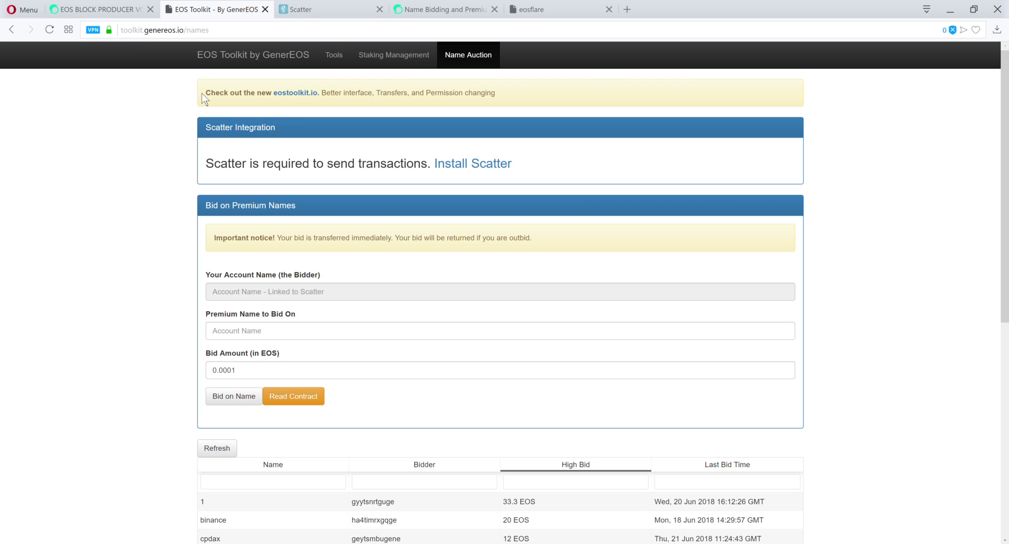
- Open the Create Account form on the new eostoolkit.io site
click(282, 97)
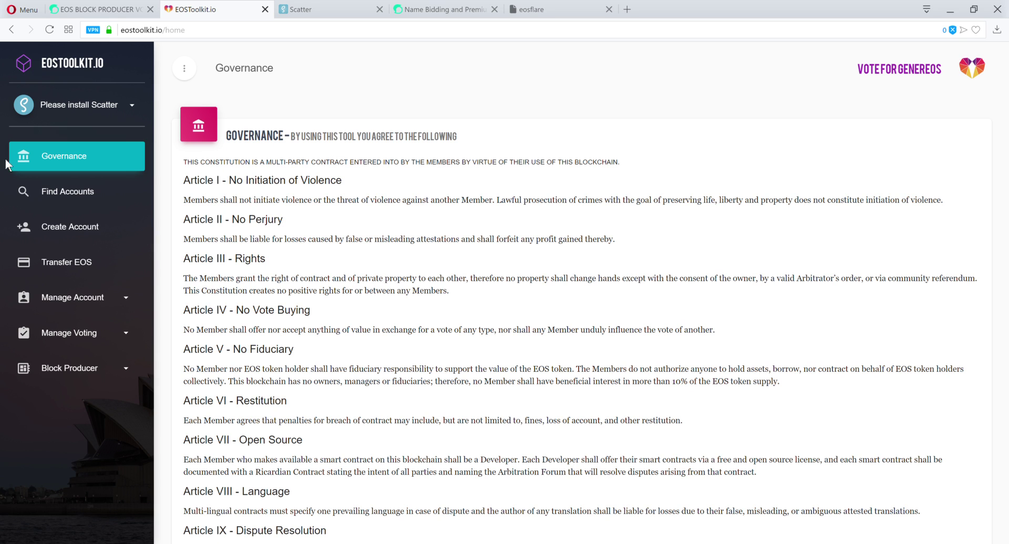
click(71, 227)
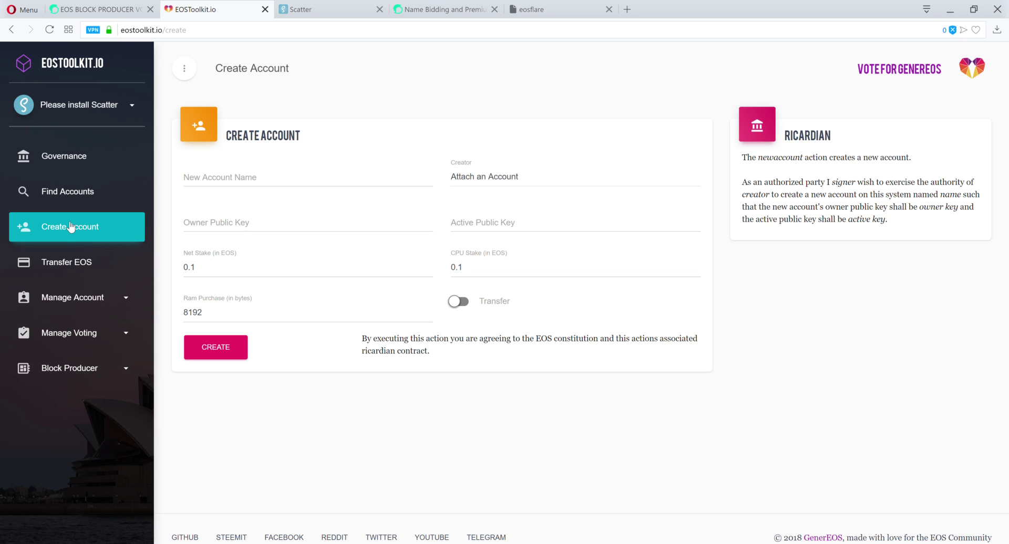
- Try accountname1 and champagne as the new account name, clearing the field after each
click(224, 181)
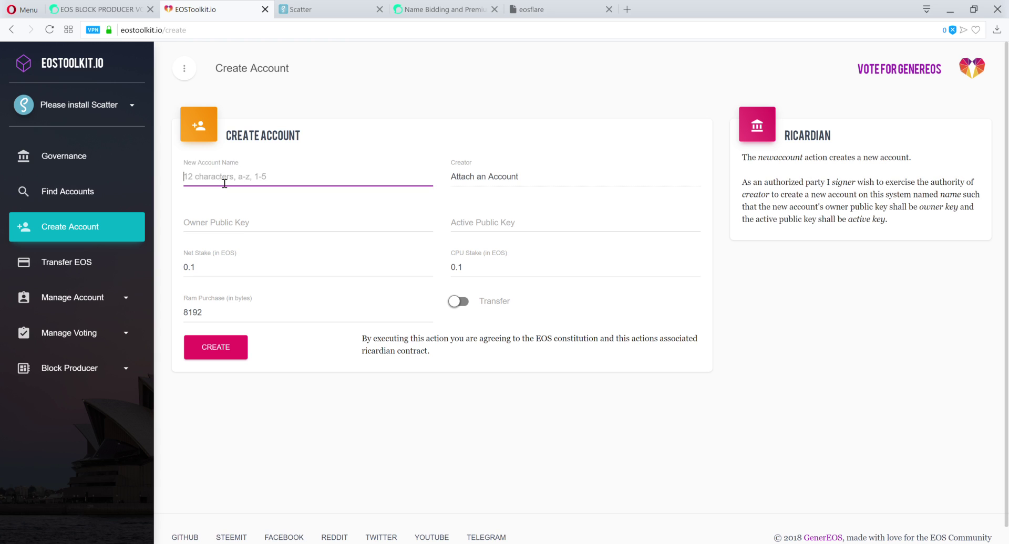
text(accountn)
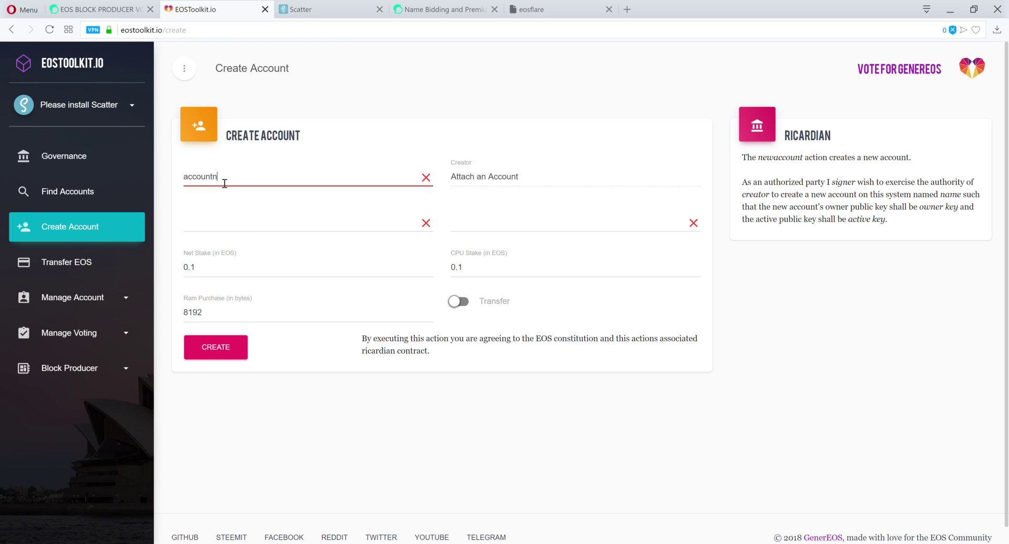
text(ame1)
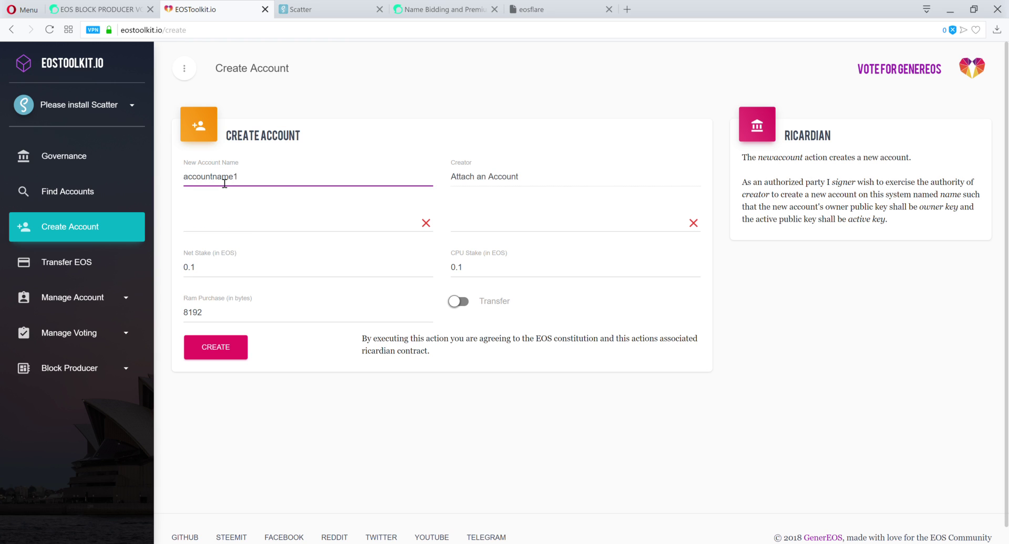
key(BackSpace)
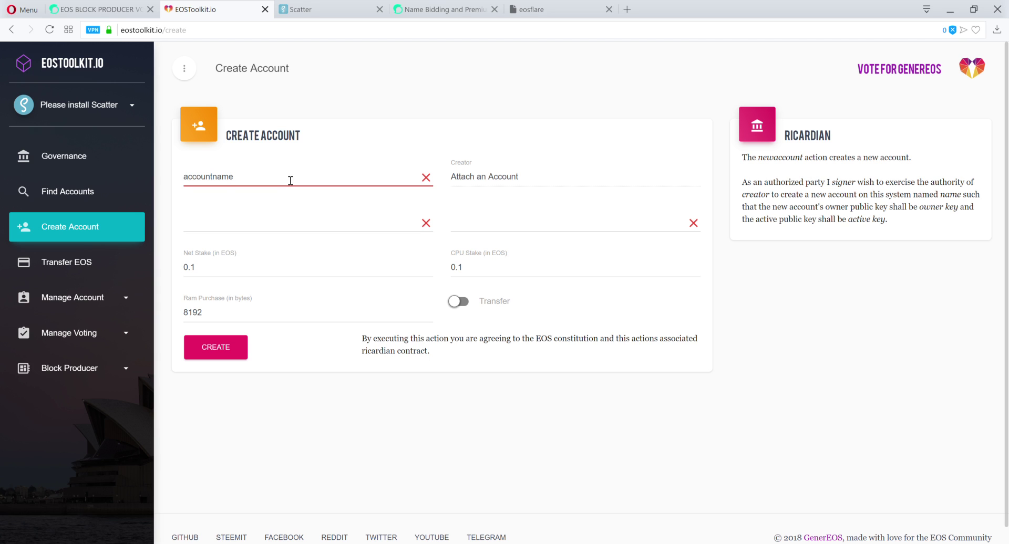
key(BackSpace)
key(BackSpace)
key(BackSpace)
key(BackSpace)
key(BackSpace)
key(BackSpace)
key(BackSpace)
key(BackSpace)
key(BackSpace)
key(BackSpace)
key(BackSpace)
text(champagne)
key(ctrl+a)
key(BackSpace)
- Skim the Name Bidding and Premium Names on EOS article from its beginning
key(ctrl+Tab)
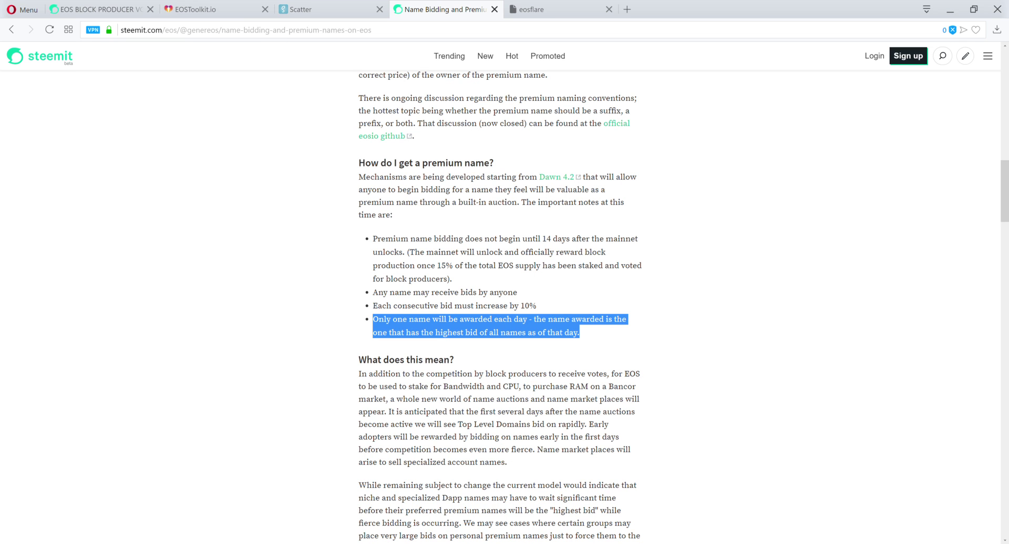
scroll(479, 221, up, 10)
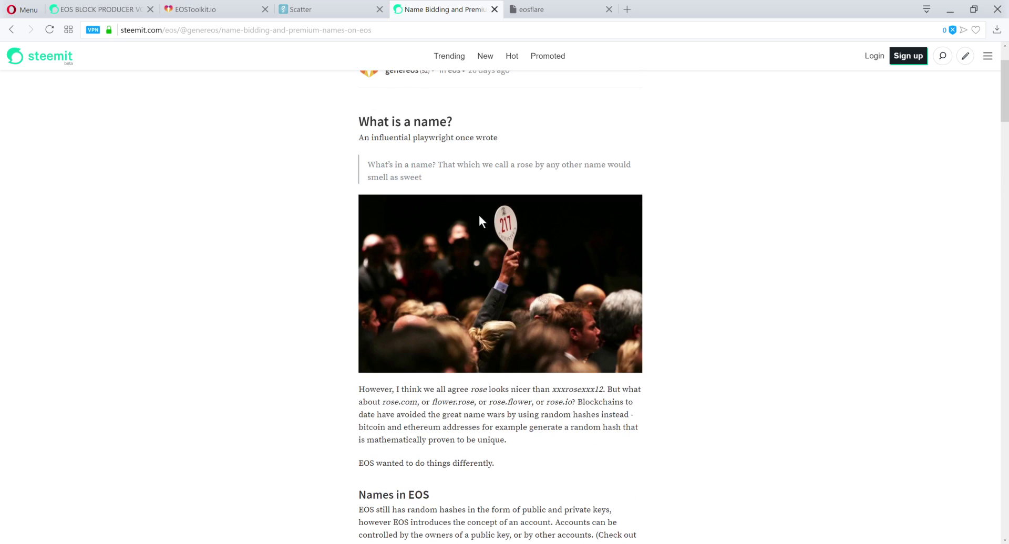
scroll(479, 216, down, 20)
scroll(479, 217, up, 20)
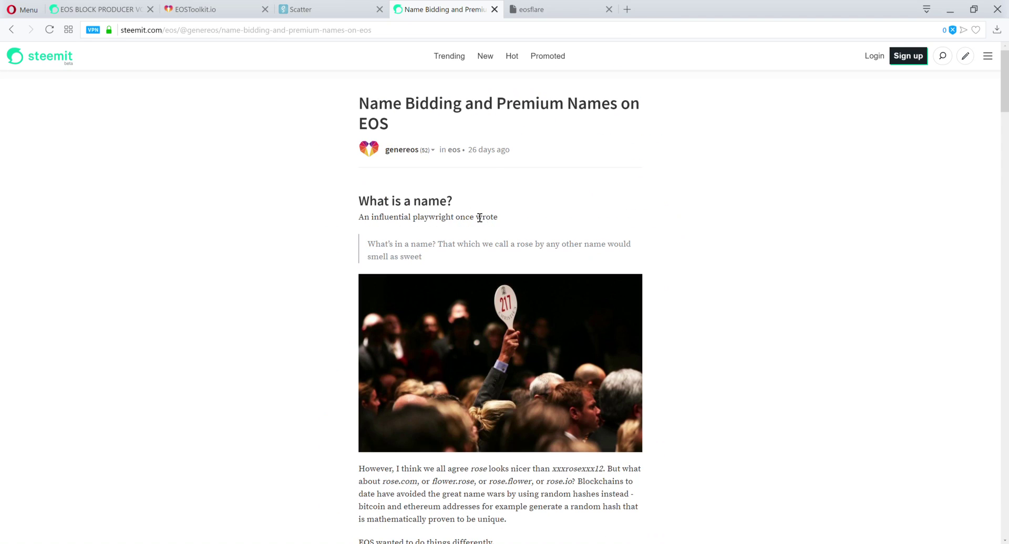
- Examine the network statistics and the Top Name Bids list on eosflare
click(543, 10)
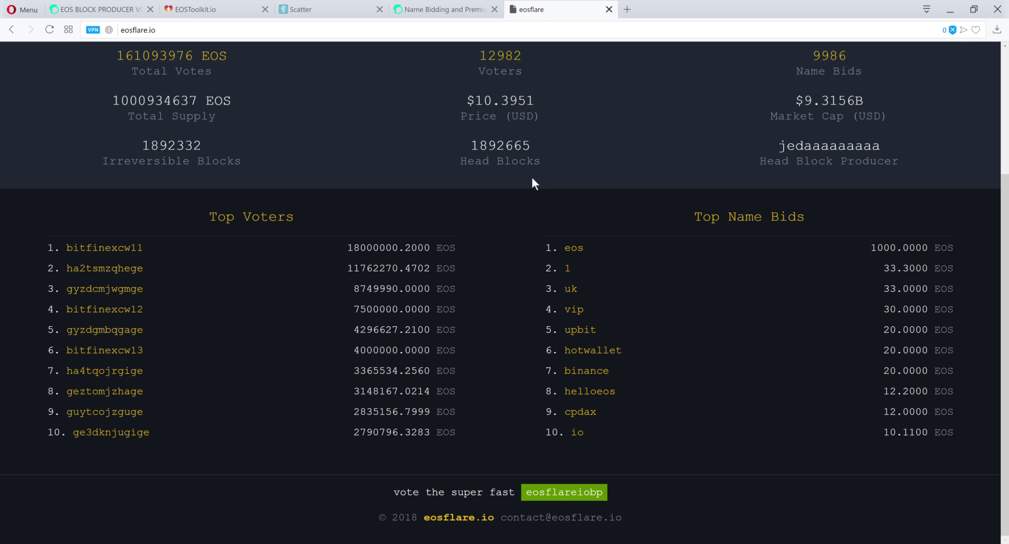
scroll(532, 181, up, 3)
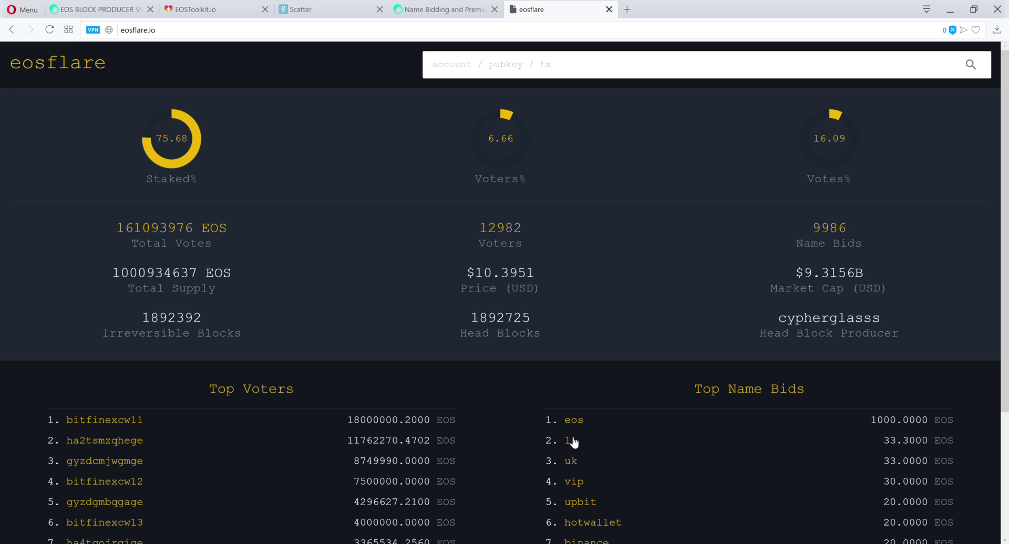
scroll(609, 459, down, 1)
scroll(610, 459, down, 2)
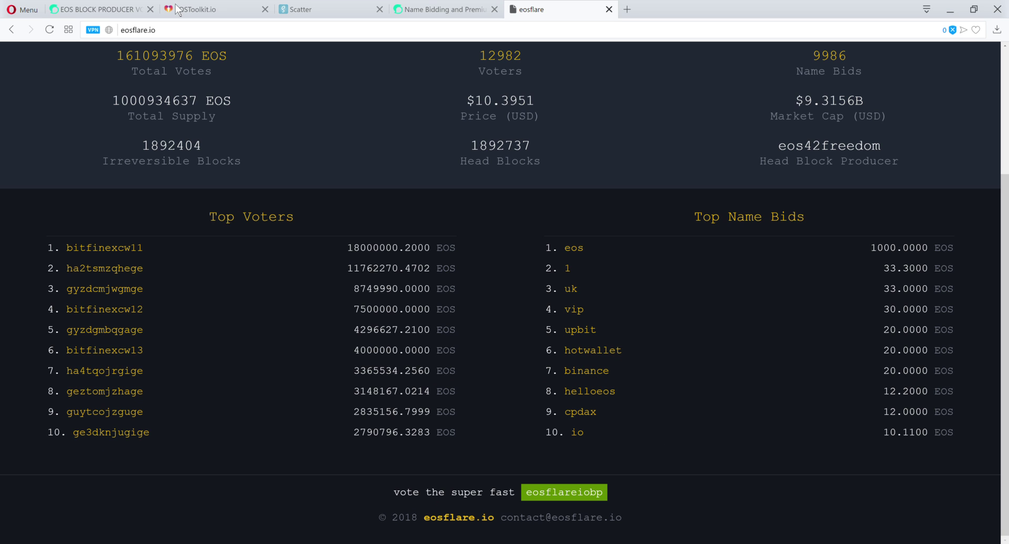
- Return from eostoolkit.io to the older toolkit's Name Auction page, review its bid list, and reload the page
click(191, 10)
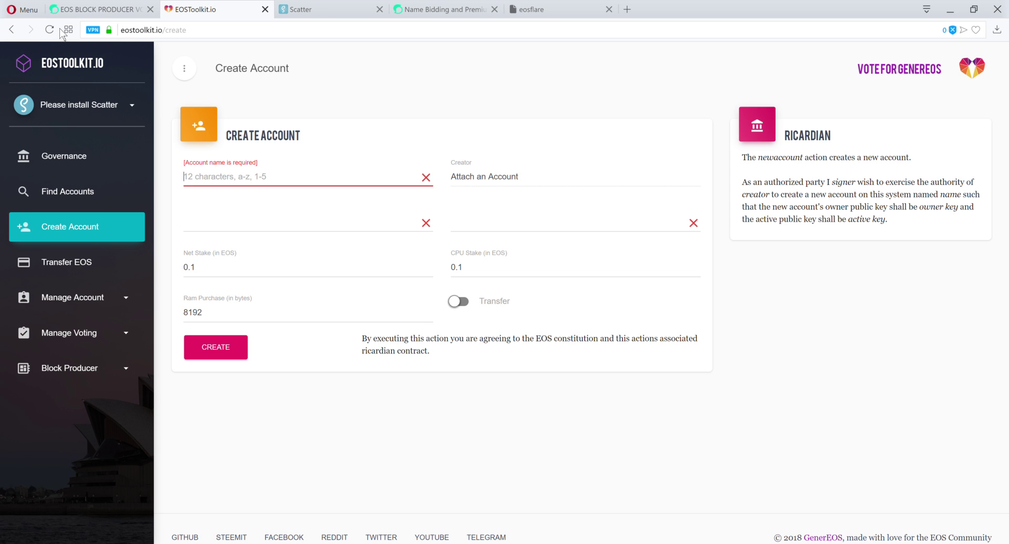
click(17, 35)
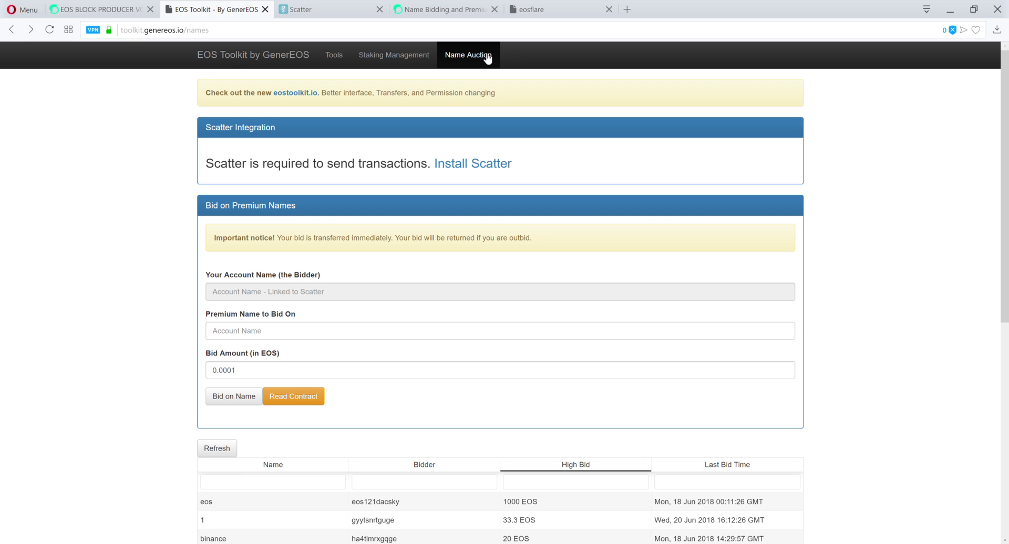
scroll(887, 342, down, 2)
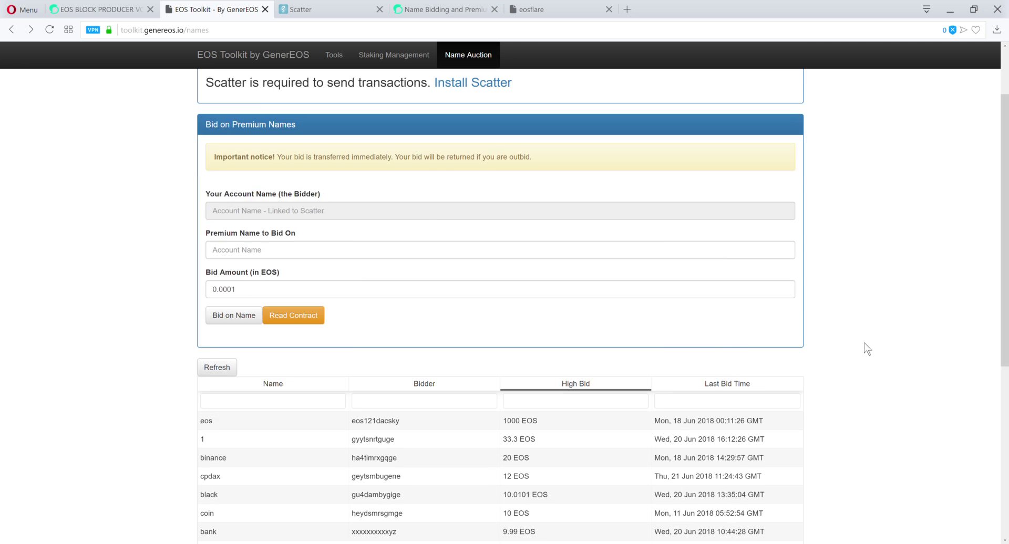
scroll(866, 348, down, 4)
click(51, 32)
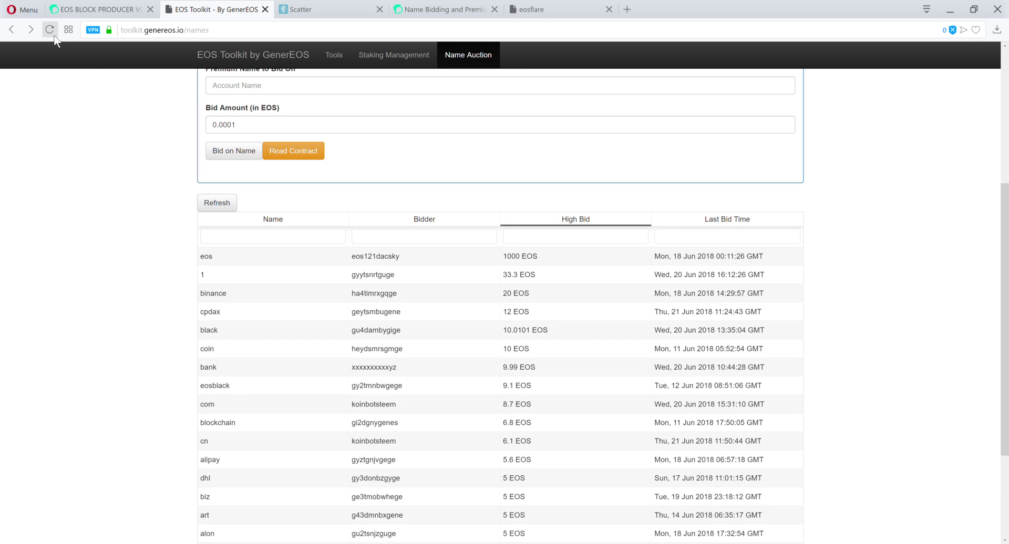
- Compare the Top Name Bids list on eosflare with the bid list on the toolkit's Name Auction page
click(555, 15)
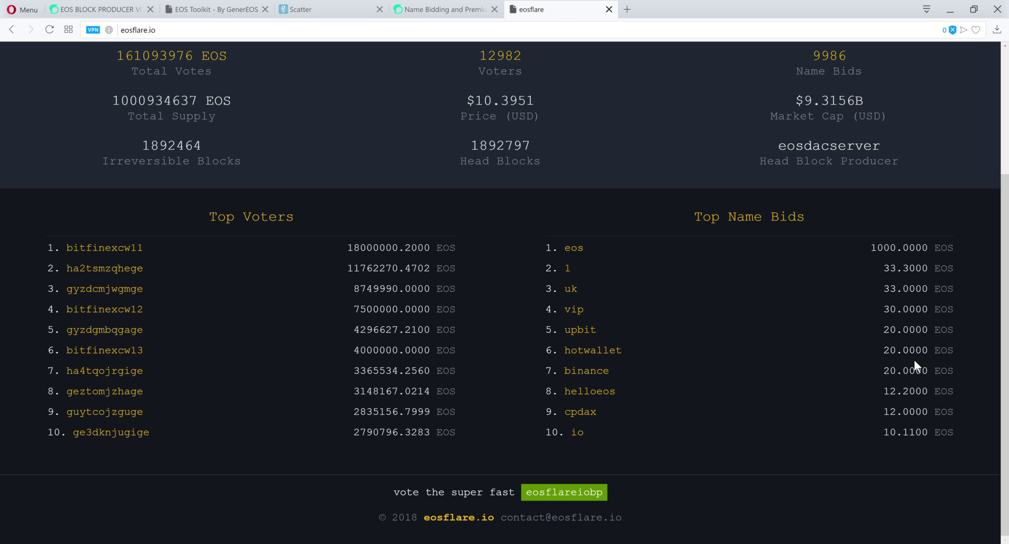
click(232, 12)
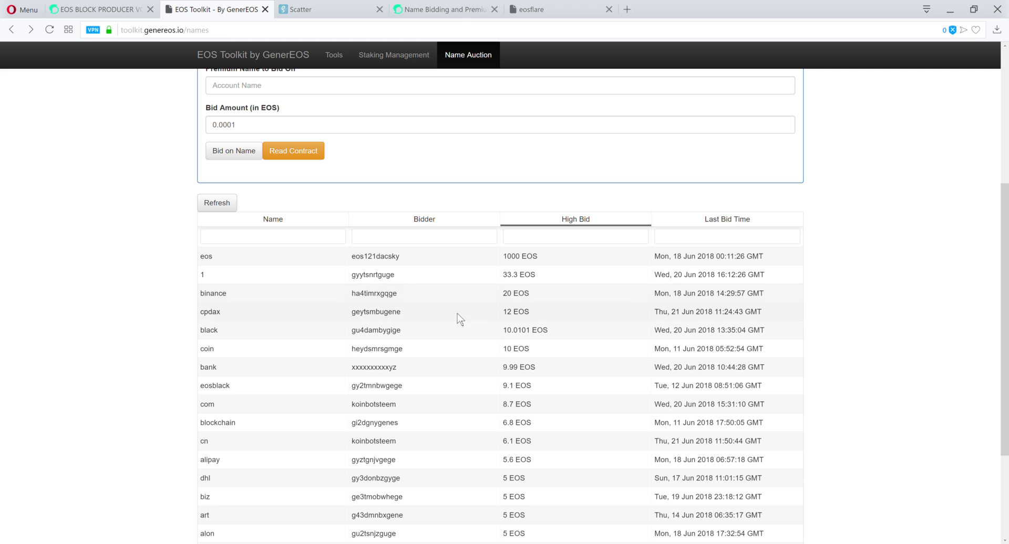
click(566, 10)
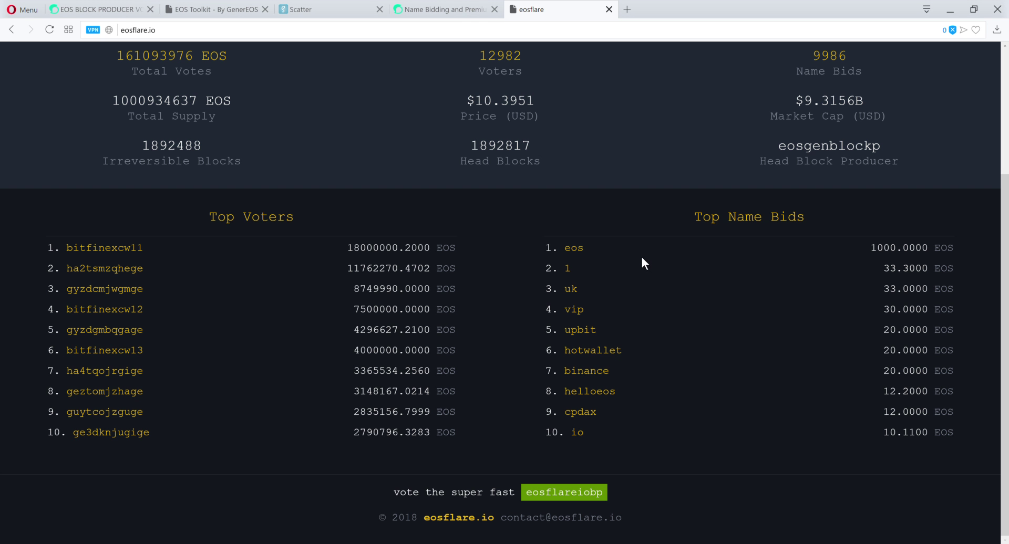
click(245, 10)
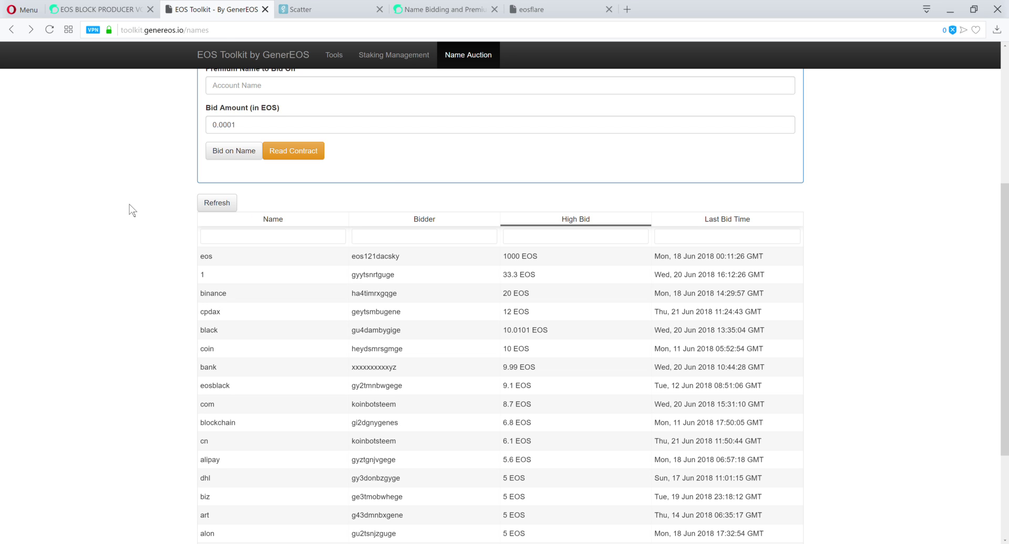
- Open the toolkit's Tools page and review its Create Account form
scroll(133, 211, up, 5)
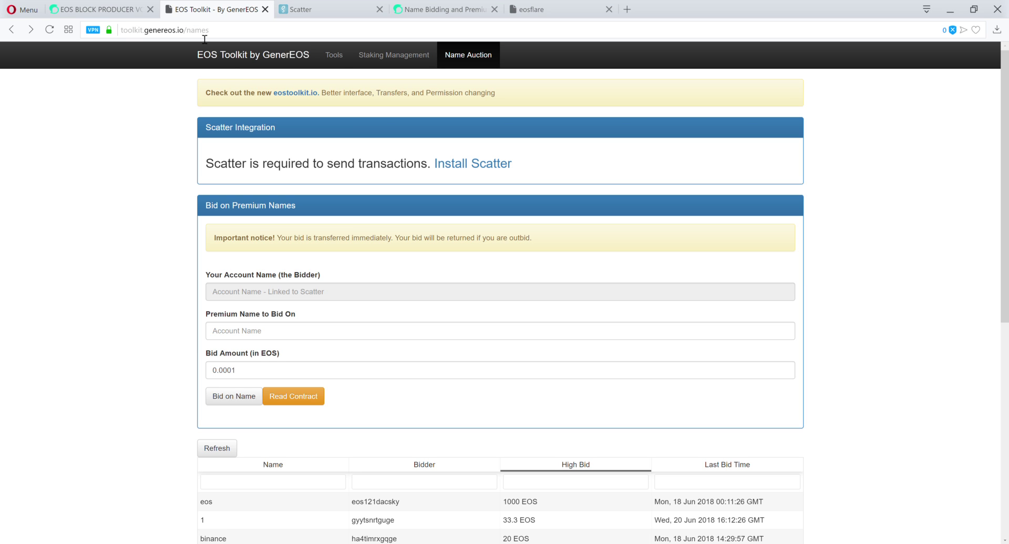
click(340, 62)
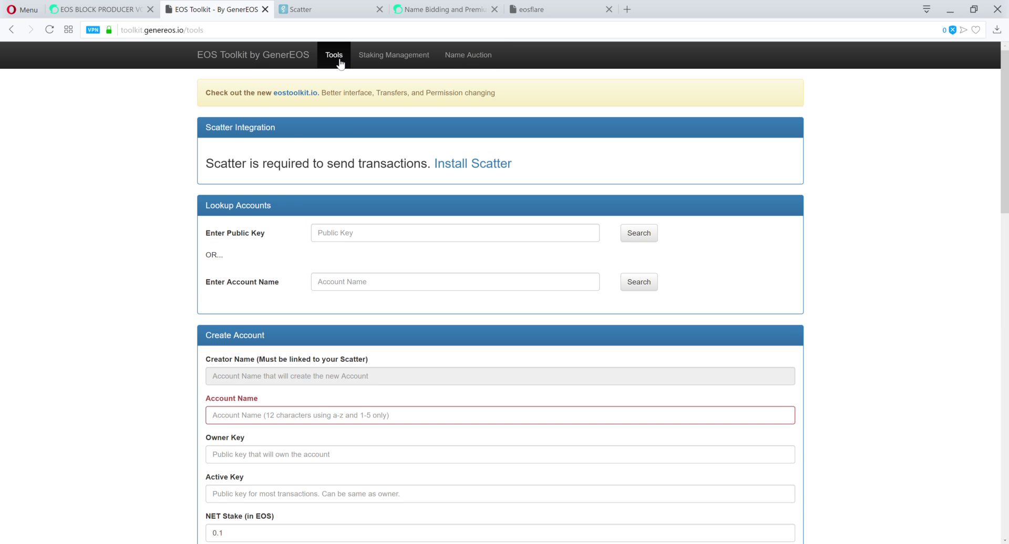
scroll(175, 339, down, 3)
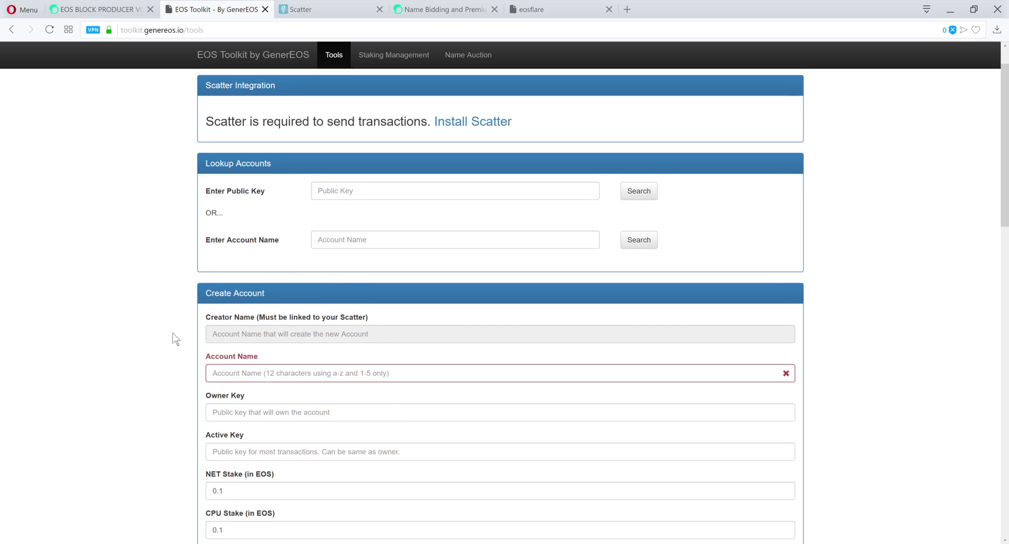
scroll(175, 339, up, 3)
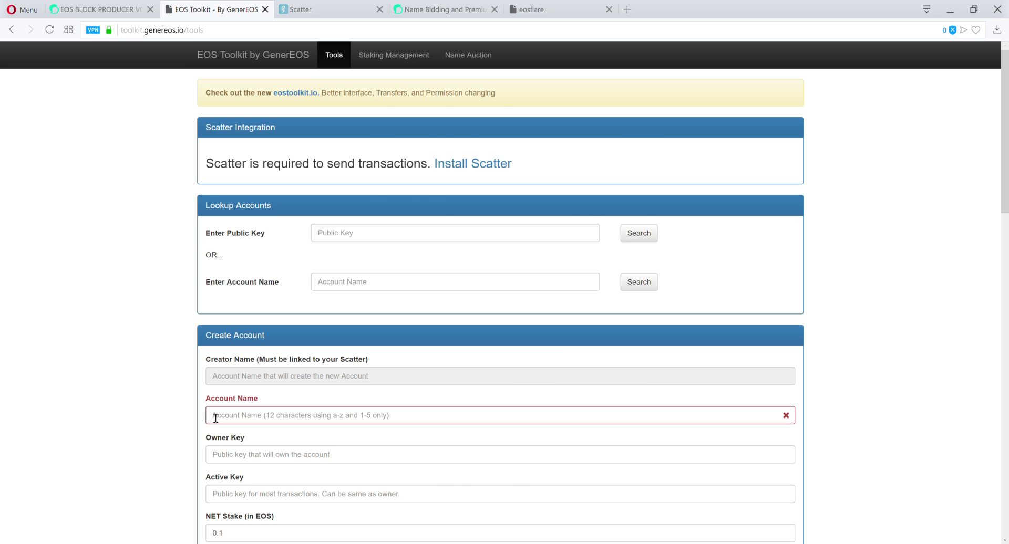
- Skim the Name Bidding and Premium Names on EOS article down to its comments, and return to the toolkit's Tools page
key(ctrl+Tab)
scroll(500, 308, down, 10)
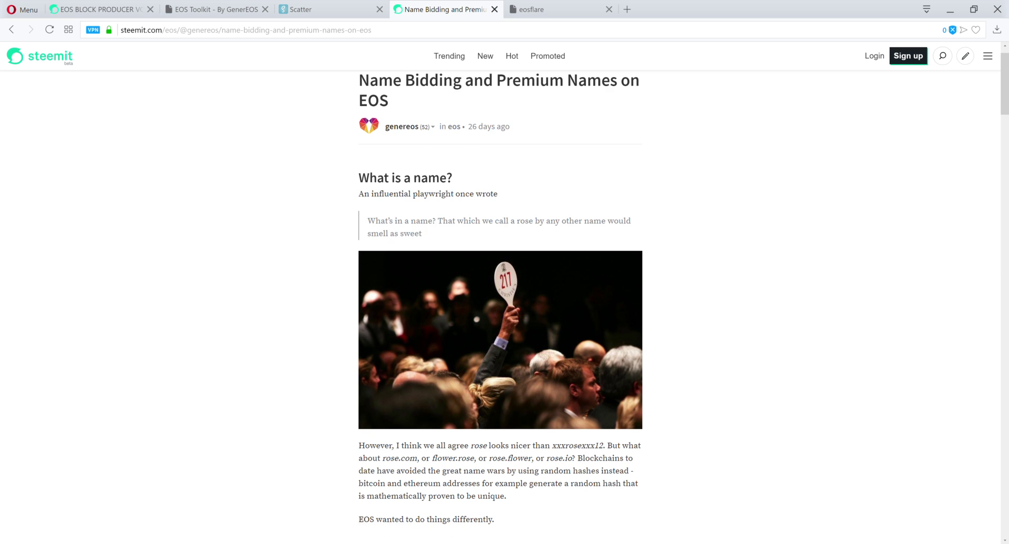
scroll(500, 308, down, 3)
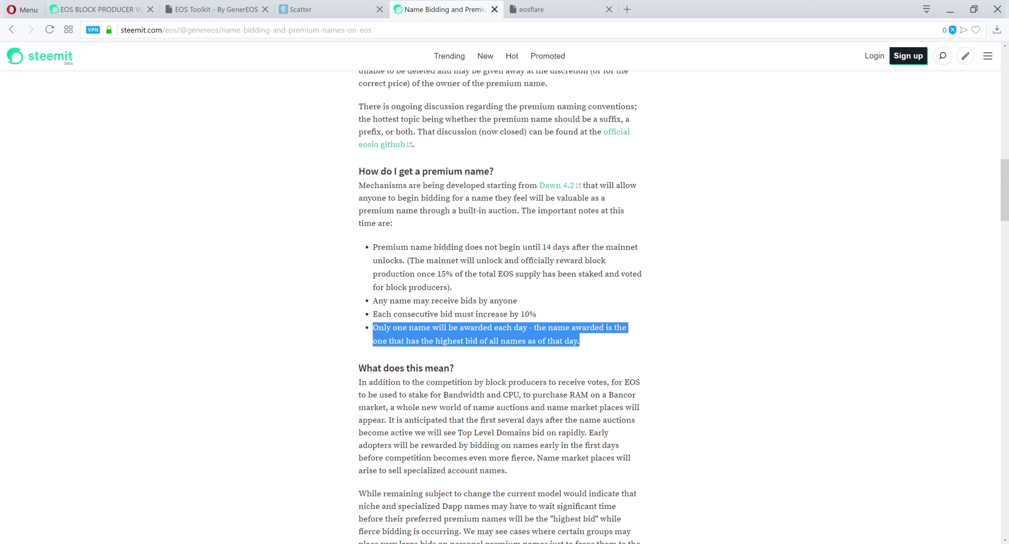
scroll(500, 307, down, 8)
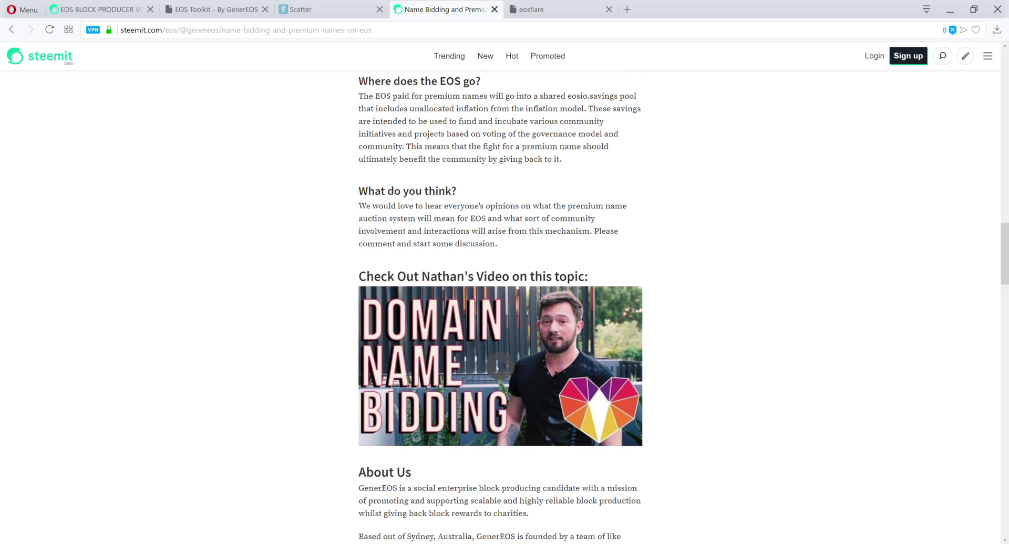
scroll(500, 306, down, 1)
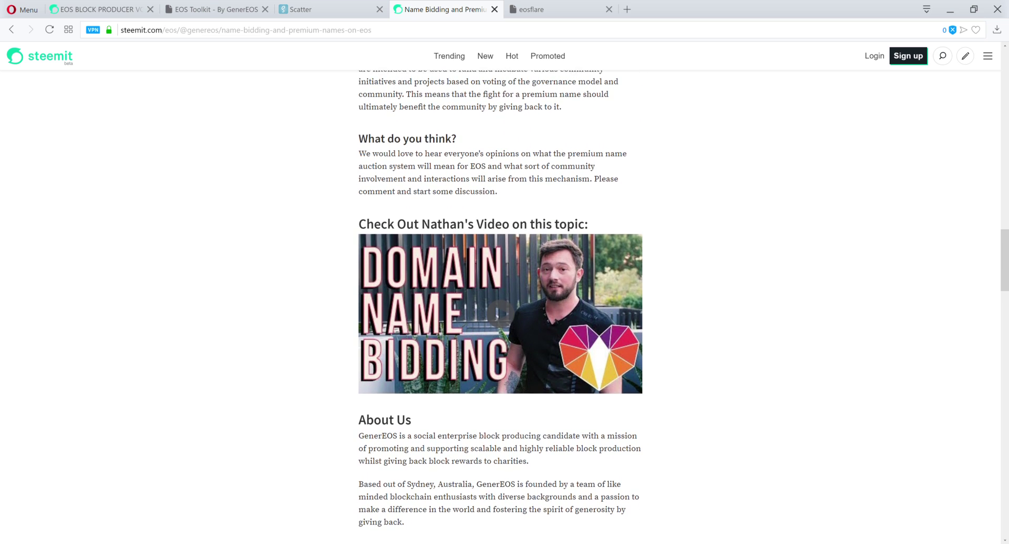
scroll(500, 308, down, 7)
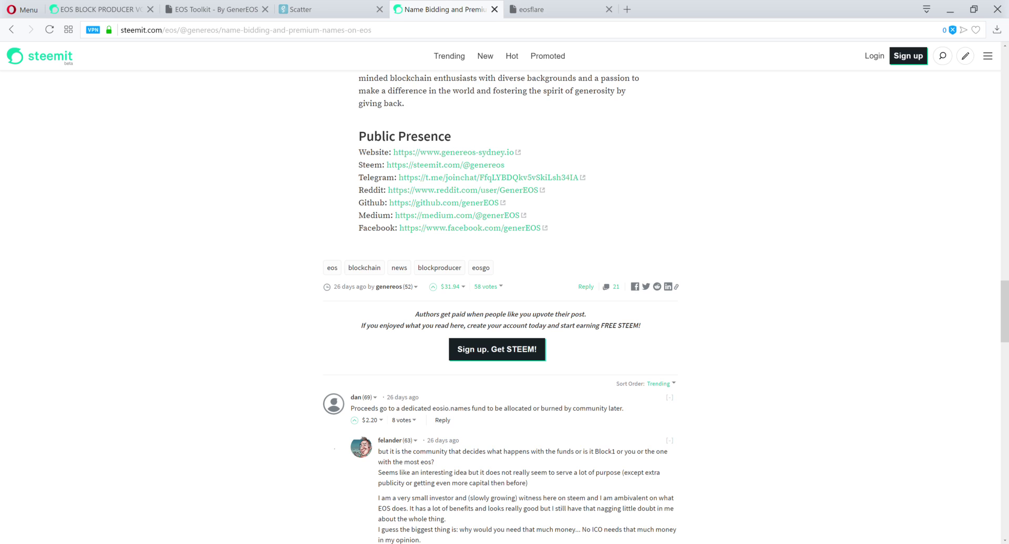
key(ctrl+Tab)
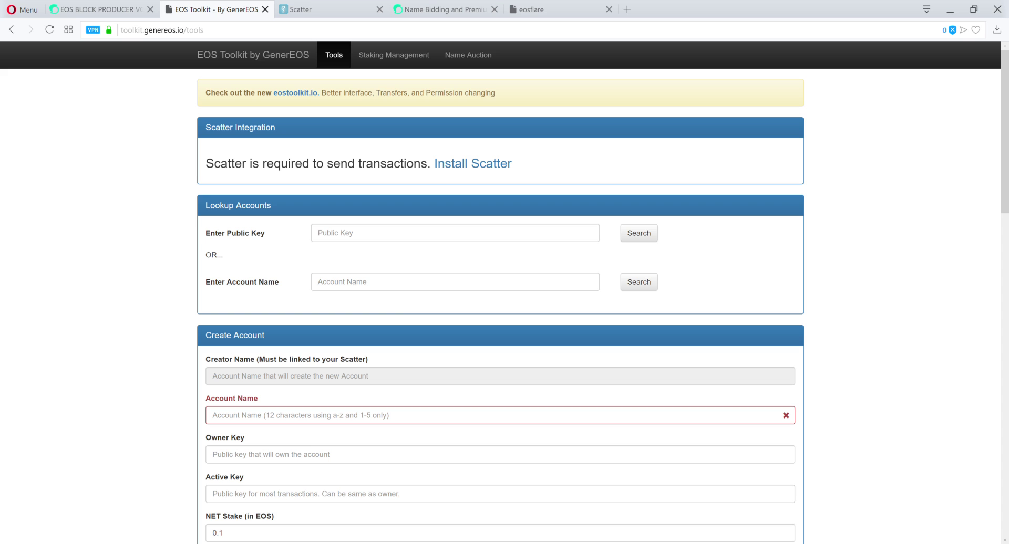
- View the Steemit post on EOS block producer voting with the Greymass wallet, and return to the toolkit's Tools page
click(123, 10)
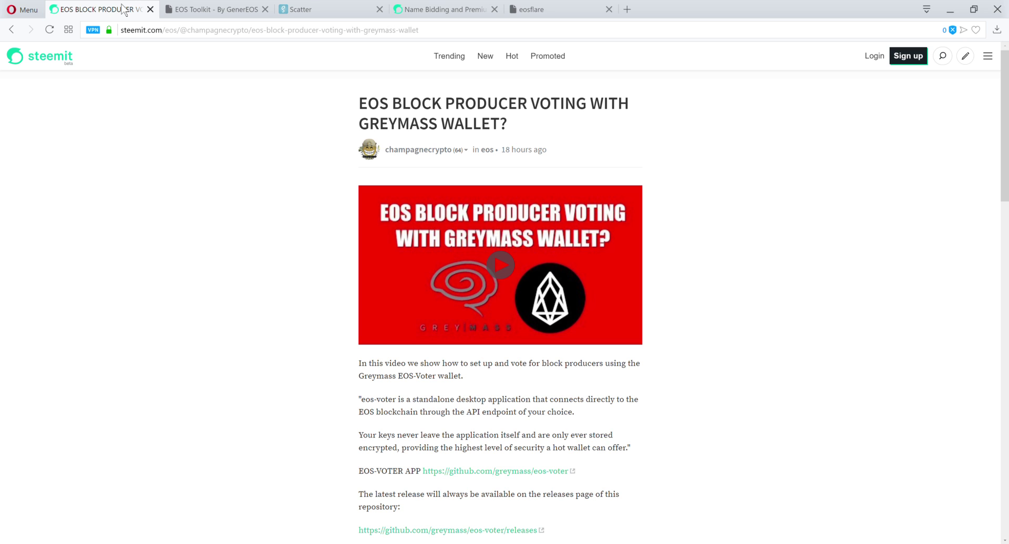
click(206, 12)
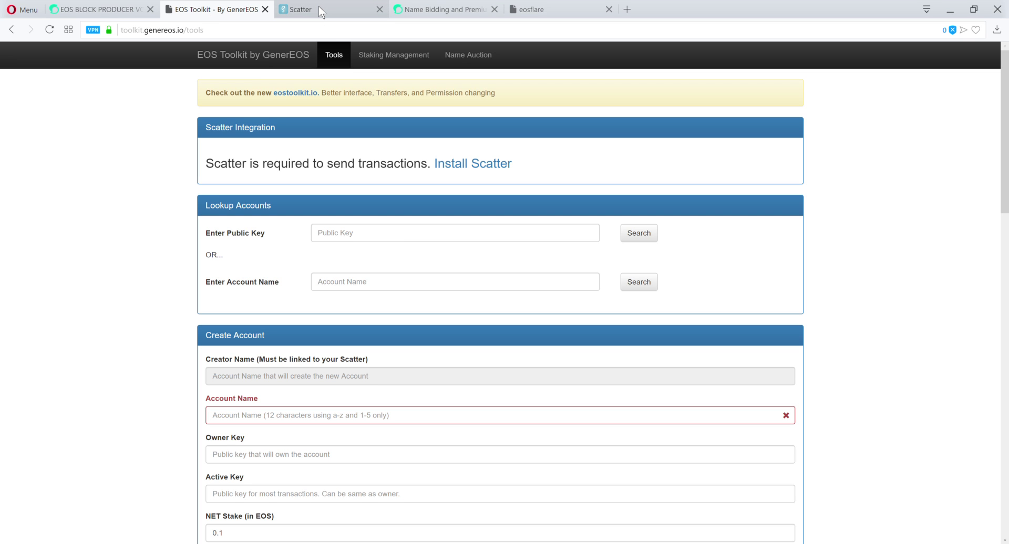
click(112, 12)
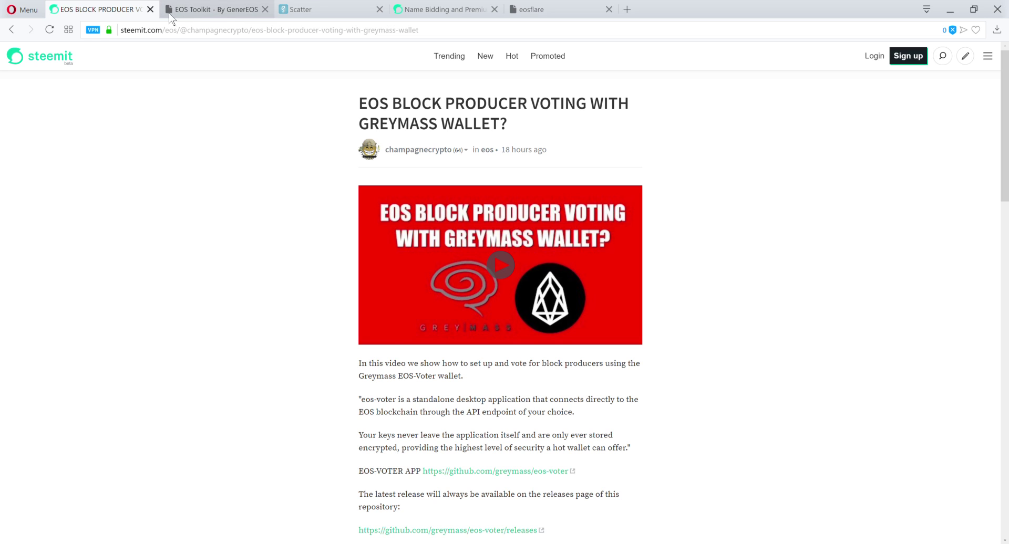
click(225, 9)
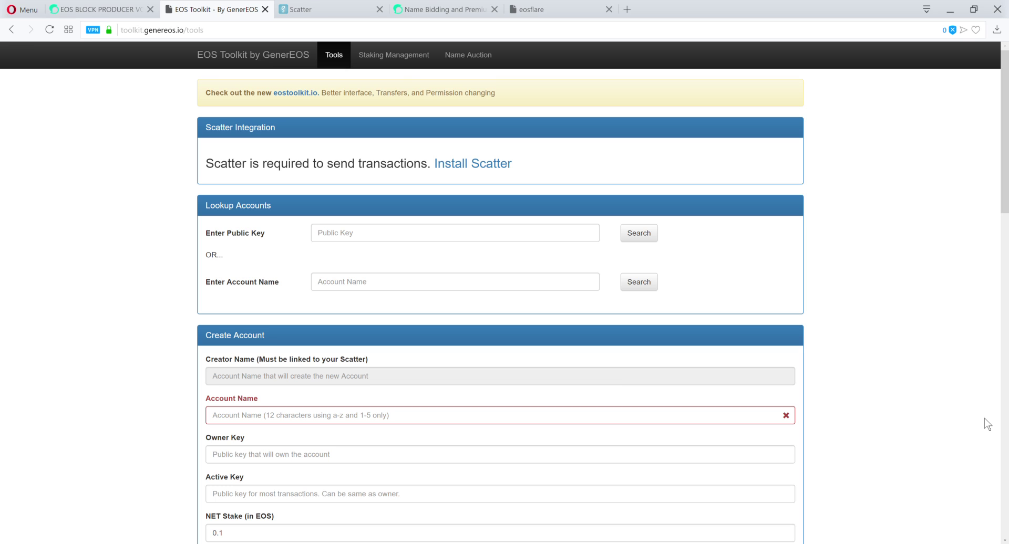
- Examine the key, stake, RAM and transfer fields of the Create Account form and the account name lookup
click(227, 454)
scroll(182, 444, down, 4)
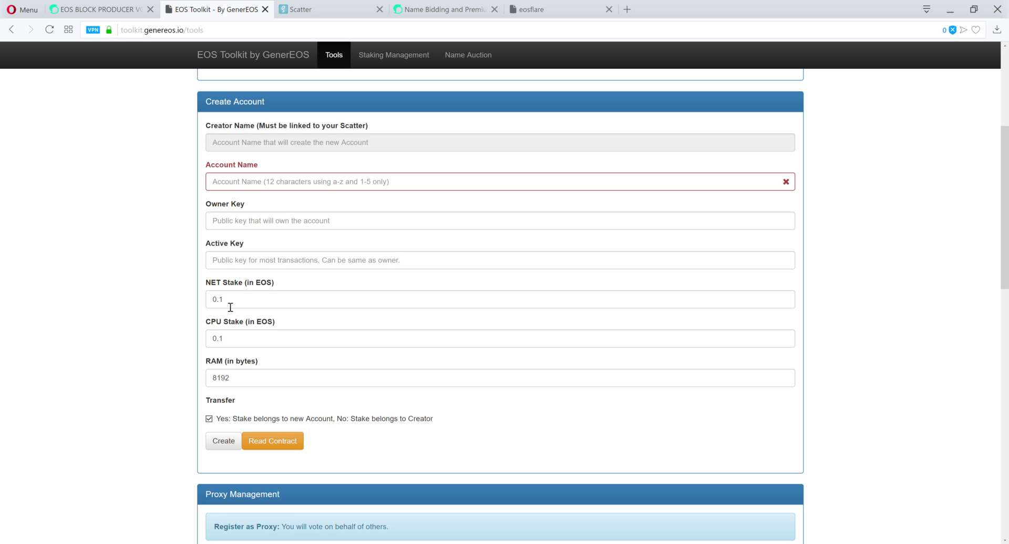
scroll(213, 281, up, 4)
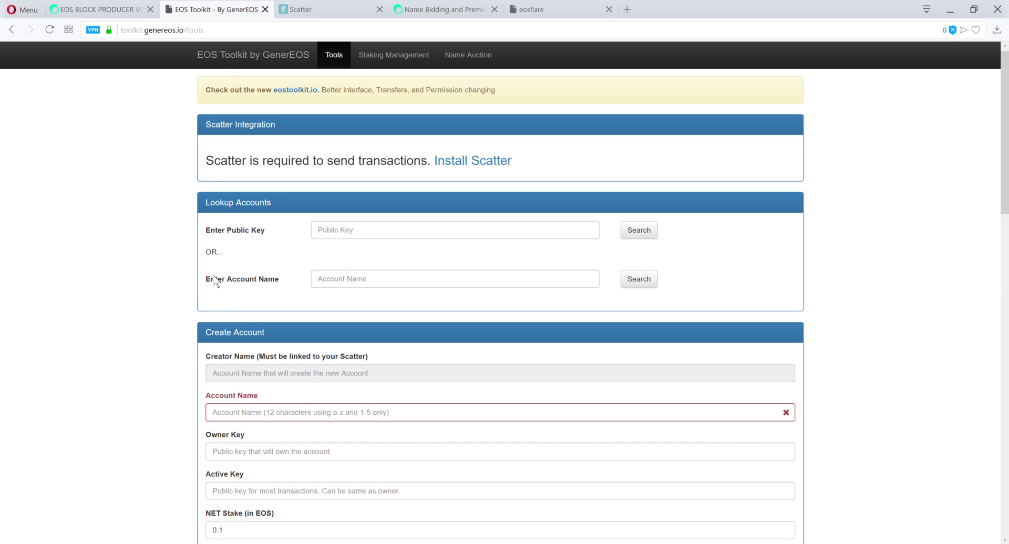
click(366, 284)
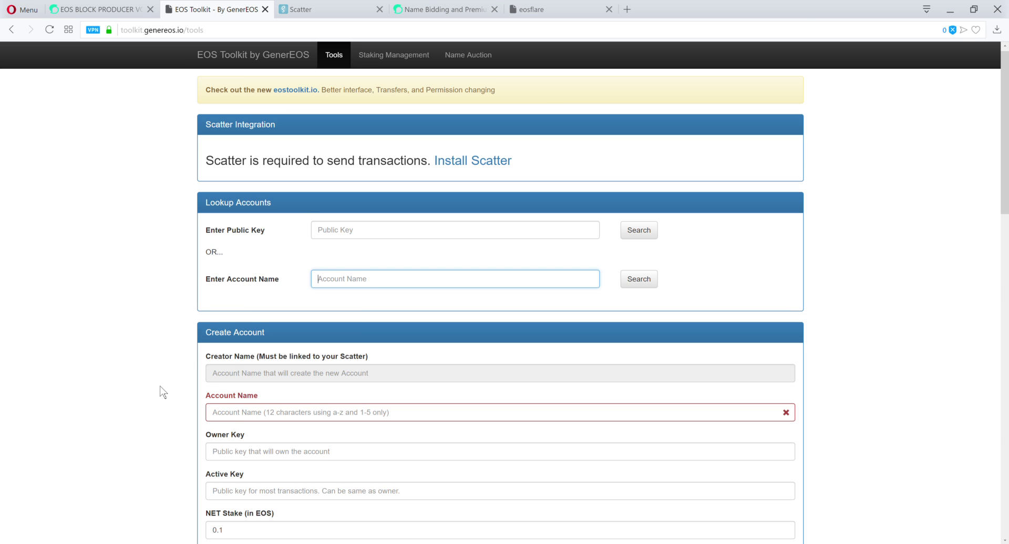
scroll(163, 392, down, 5)
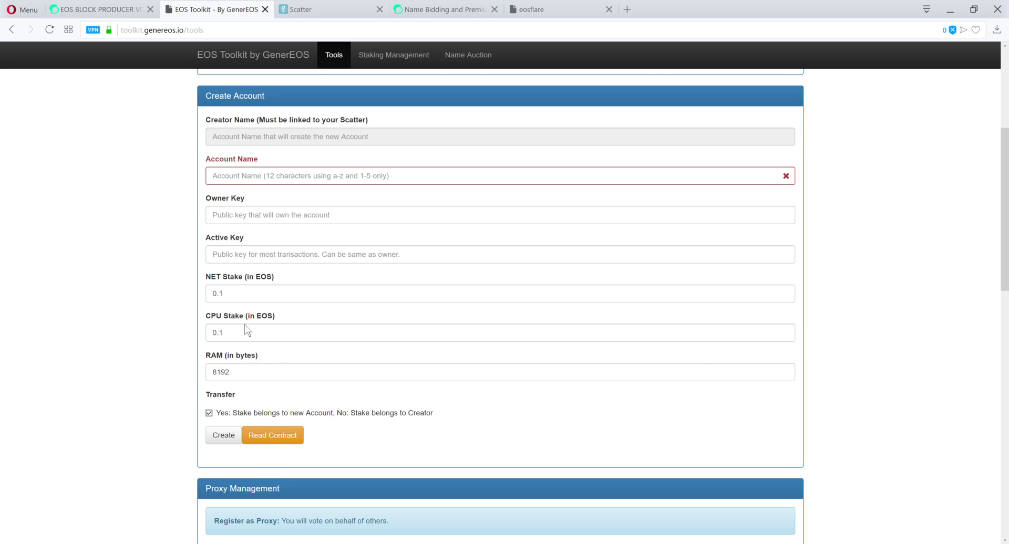
scroll(151, 286, up, 5)
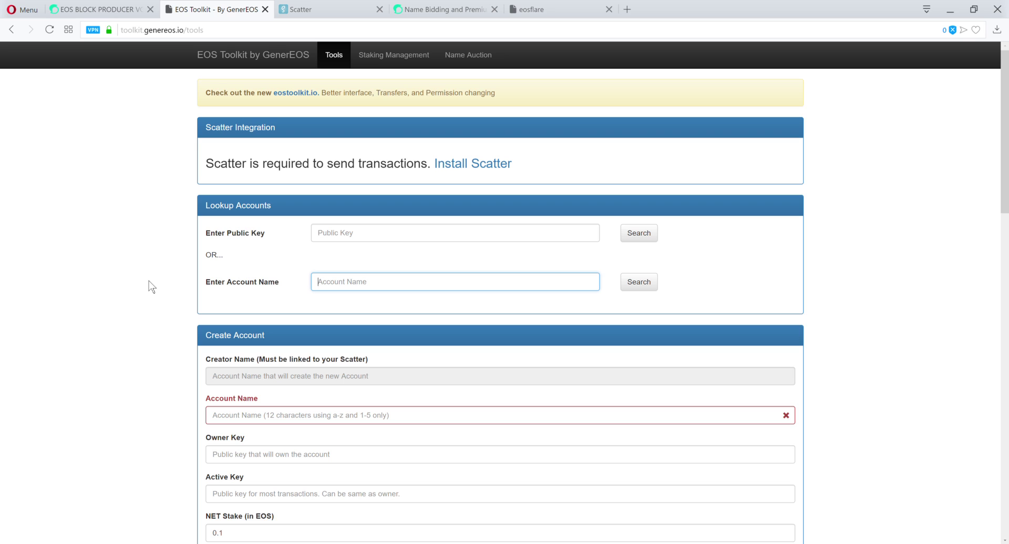